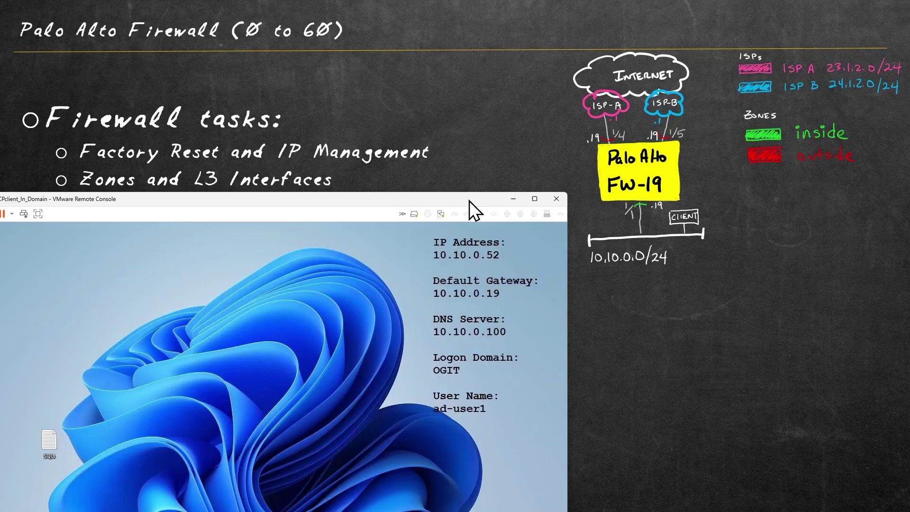
Step: Raise the VM window, launch Chrome, and load the Altoro Mutual demo bank site
{"action": "mouse_move", "coordinate": [470, 201]}
{"action": "left_mouse_down"}
{"action": "mouse_move", "coordinate": [618, 95]}
{"action": "mouse_move", "coordinate": [601, 66]}
{"action": "mouse_move", "coordinate": [522, 75]}
{"action": "mouse_move", "coordinate": [513, 92]}
{"action": "mouse_move", "coordinate": [530, 91]}
{"action": "left_mouse_up"}
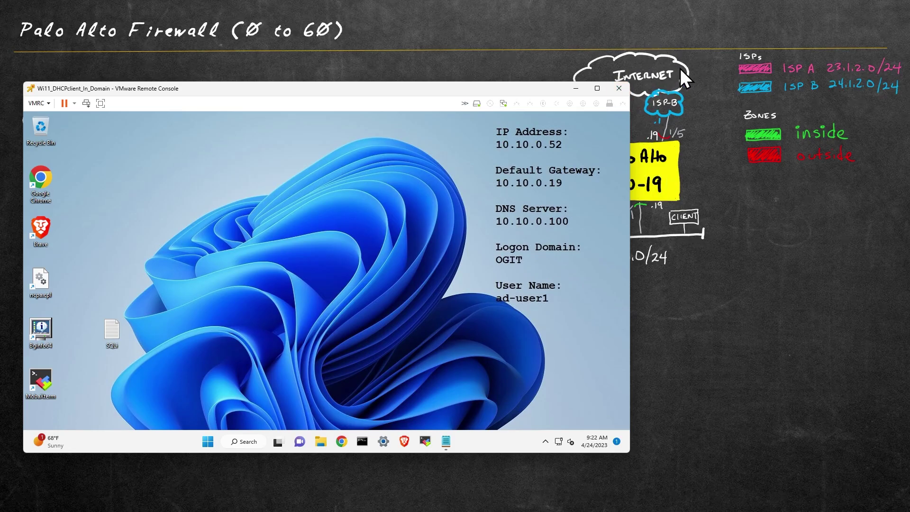
{"action": "left_click", "coordinate": [342, 442]}
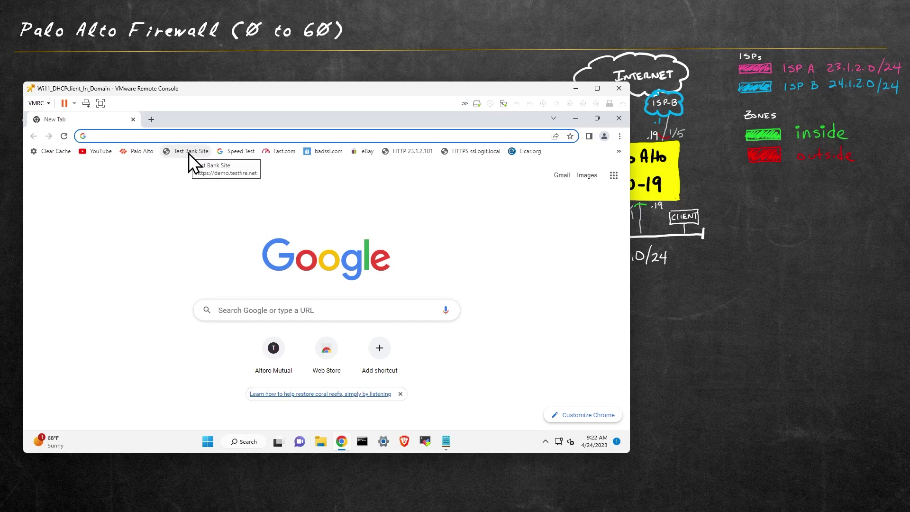
{"action": "left_click", "coordinate": [190, 152]}
Step: Open the Online Banking Login page at demo.testfire.net/login.jsp
{"action": "left_click", "coordinate": [145, 136]}
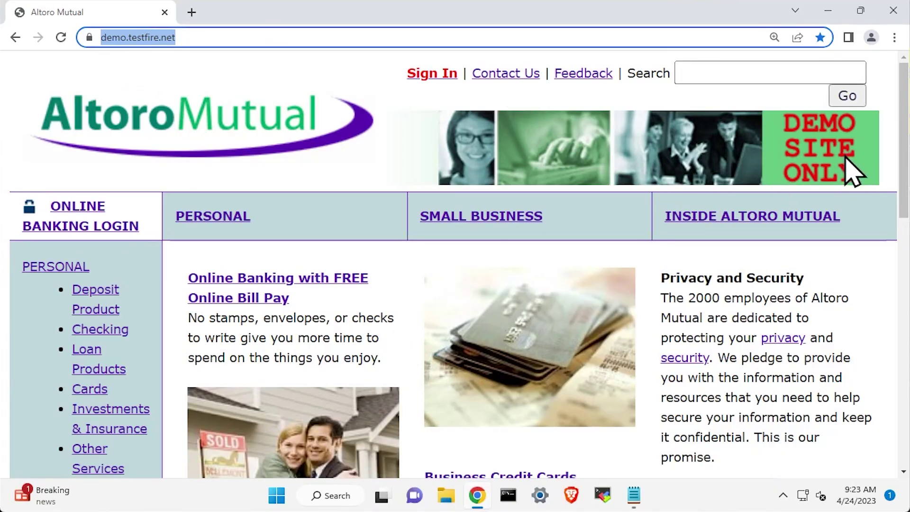
{"action": "left_click", "coordinate": [83, 206]}
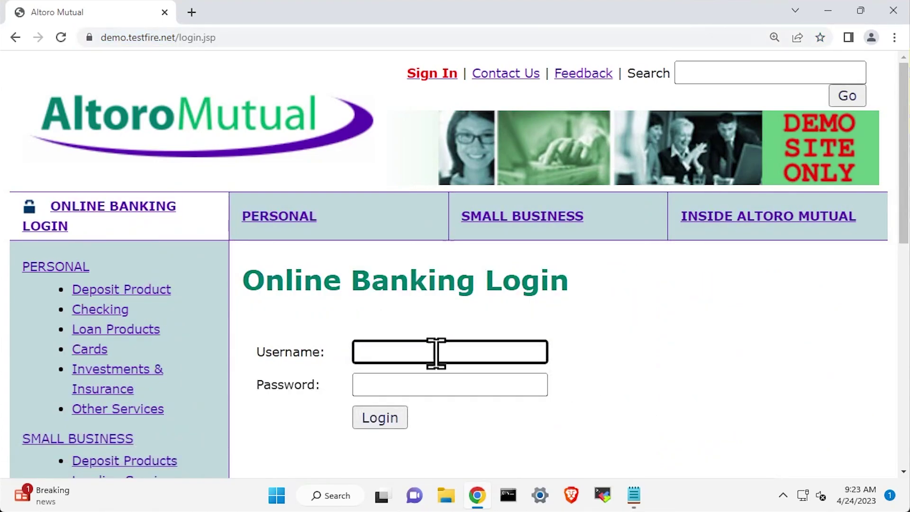
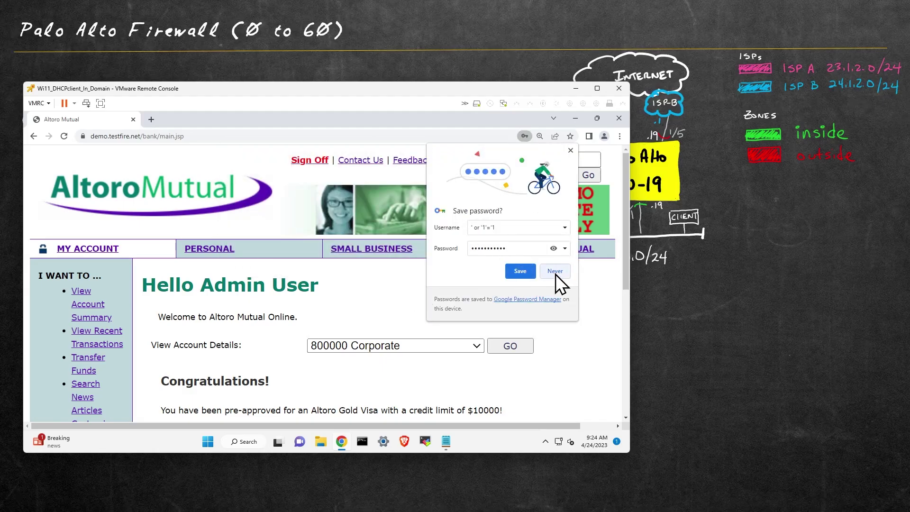
Step: Decline Chrome's offer to save the login and highlight the 'Hello Admin User' greeting
{"action": "left_click", "coordinate": [556, 272]}
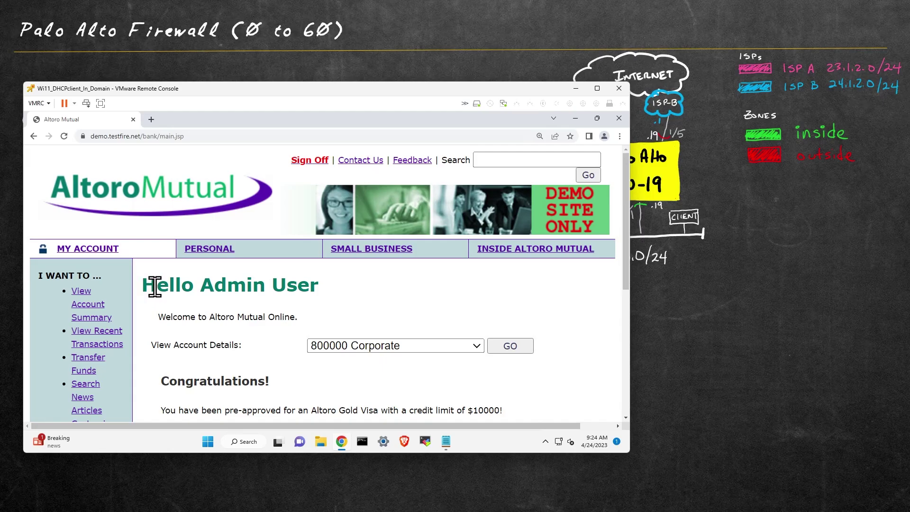
{"action": "left_click_drag", "start_coordinate": [143, 286], "coordinate": [319, 286]}
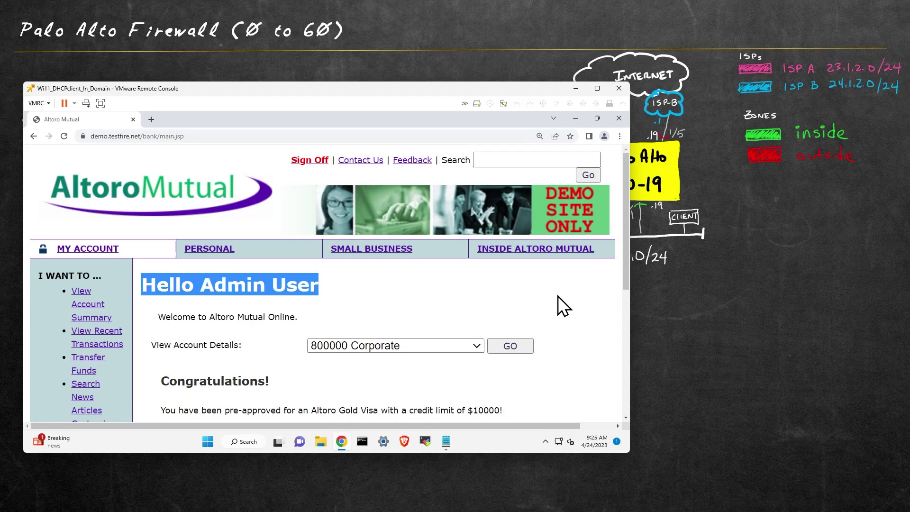
{"action": "left_click_drag", "start_coordinate": [652, 208], "coordinate": [652, 209]}
{"action": "left_click_drag", "start_coordinate": [656, 203], "coordinate": [656, 209]}
{"action": "left_click_drag", "start_coordinate": [662, 204], "coordinate": [662, 209]}
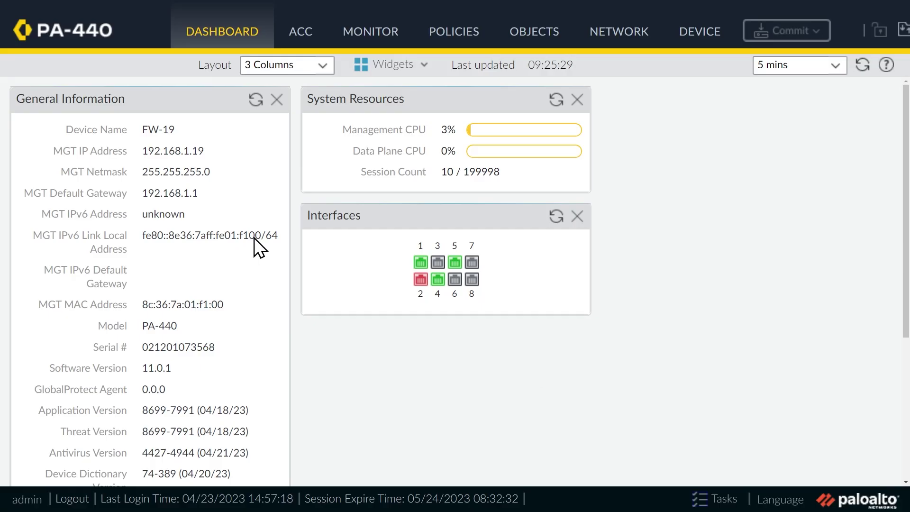
Step: Highlight the FW-19 device name on the dashboard, then switch to the Objects area
{"action": "left_click_drag", "start_coordinate": [142, 129], "coordinate": [174, 130]}
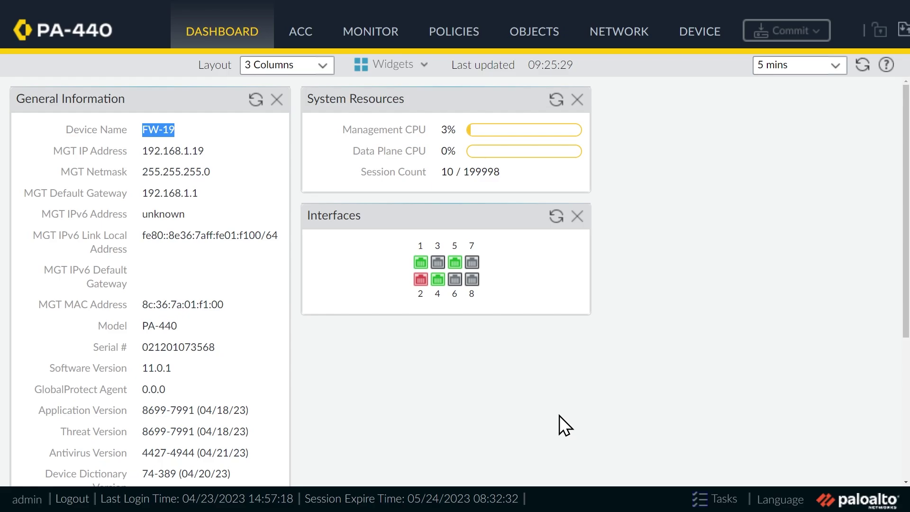
{"action": "left_click", "coordinate": [528, 38]}
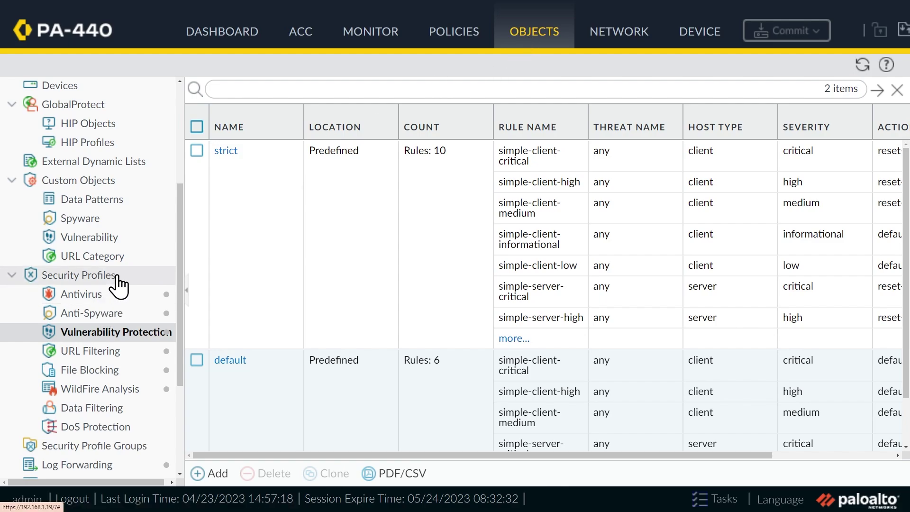
Step: Show the Vulnerability Protection profiles under Security Profiles, listing the predefined strict and default
{"action": "left_click", "coordinate": [118, 333]}
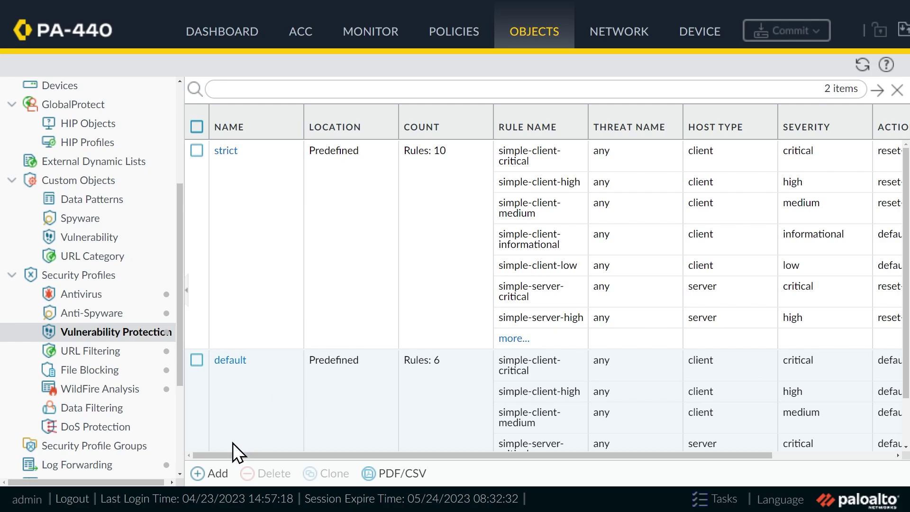
Step: Create a new vulnerability protection profile named Our_VP_Profile and start adding a rule
{"action": "left_click", "coordinate": [217, 474]}
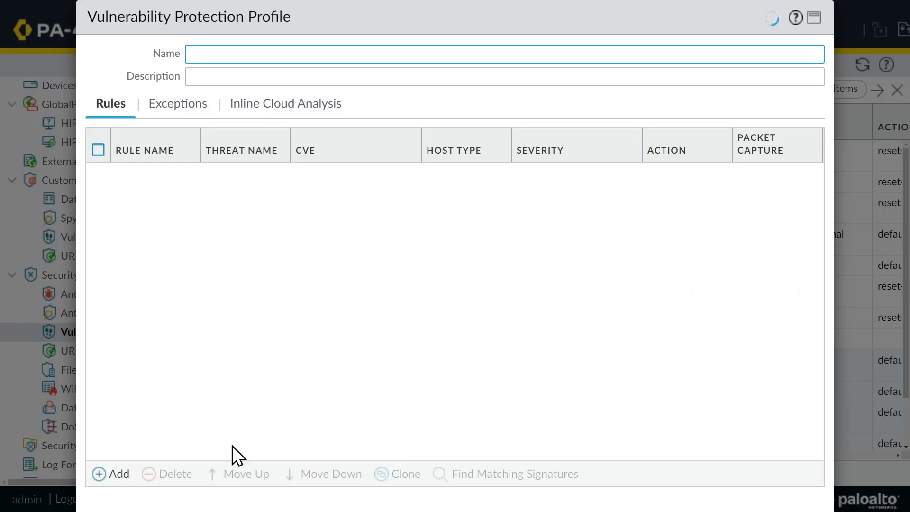
{"action": "type", "text": "Our_VP_Profile"}
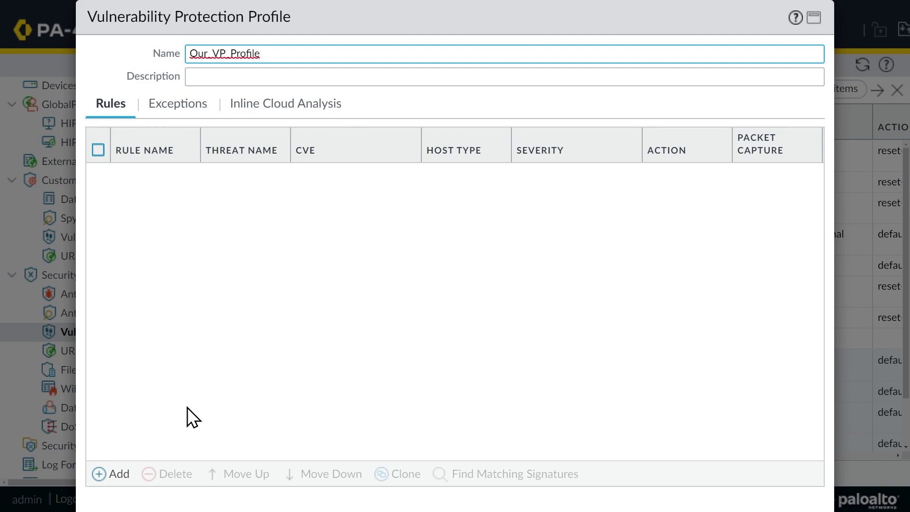
{"action": "left_click", "coordinate": [119, 473]}
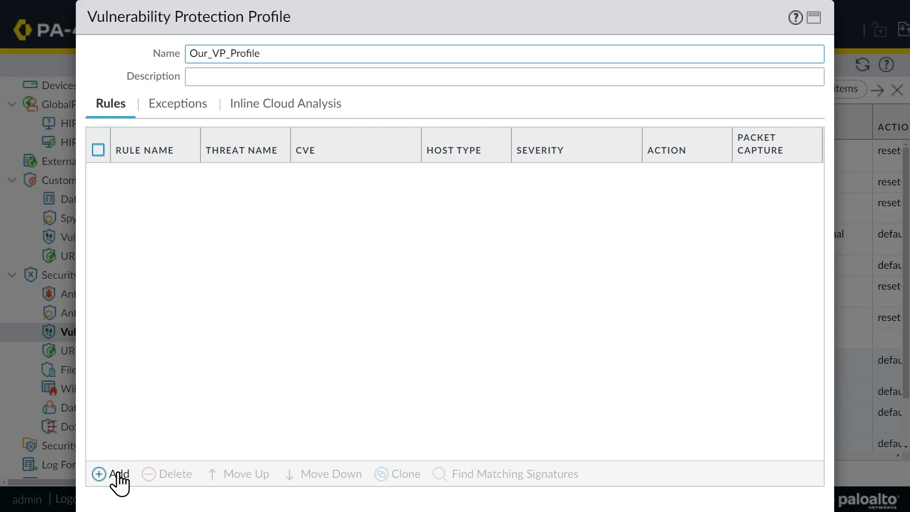
Step: Name the rule Reset_Critical_High_Medium with action Reset Both and extended-capture packet capture
{"action": "type", "text": "Reset_"}
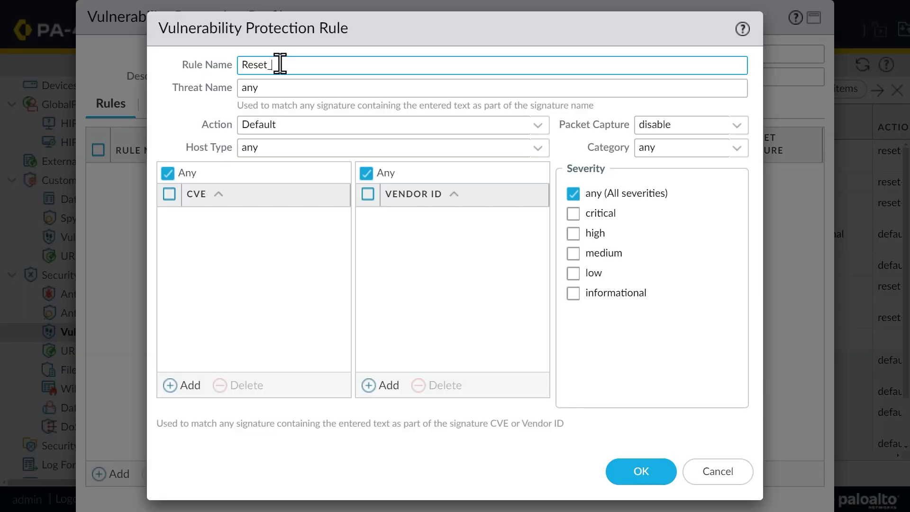
{"action": "type", "text": "Critical_High_Medium"}
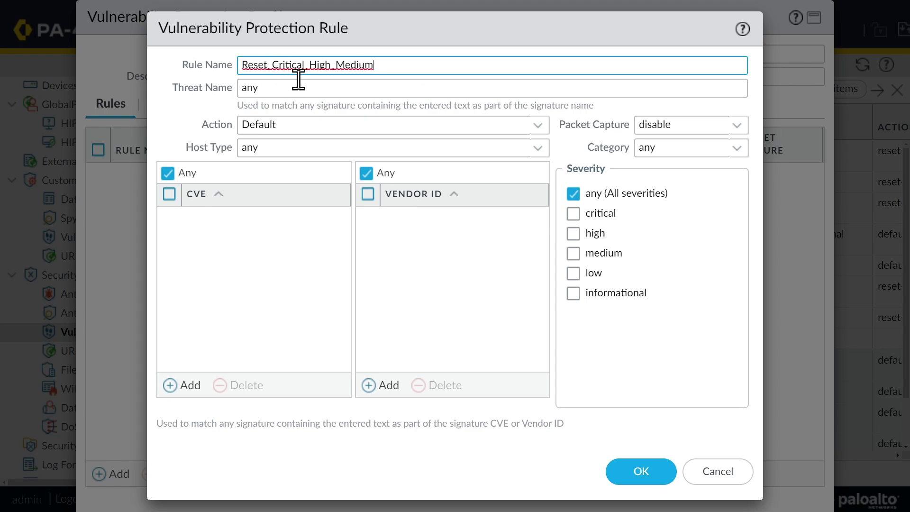
{"action": "left_click", "coordinate": [300, 85]}
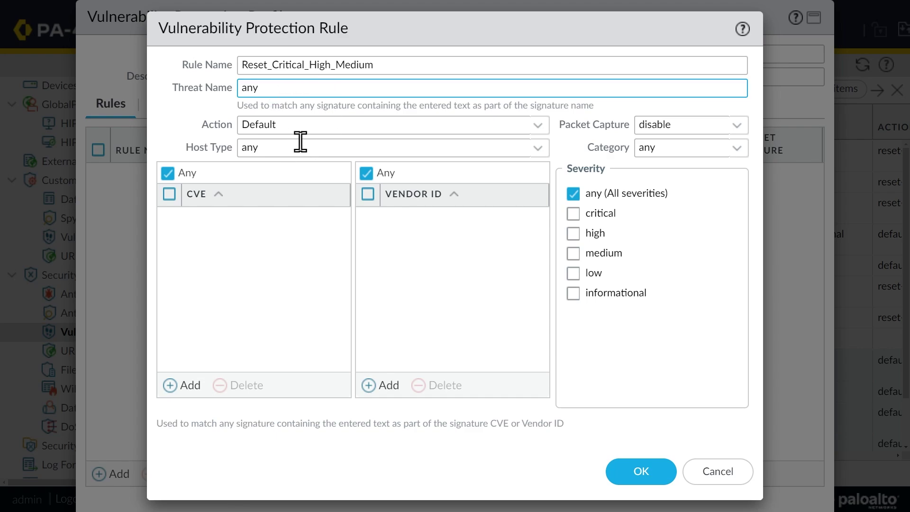
{"action": "left_click", "coordinate": [537, 125]}
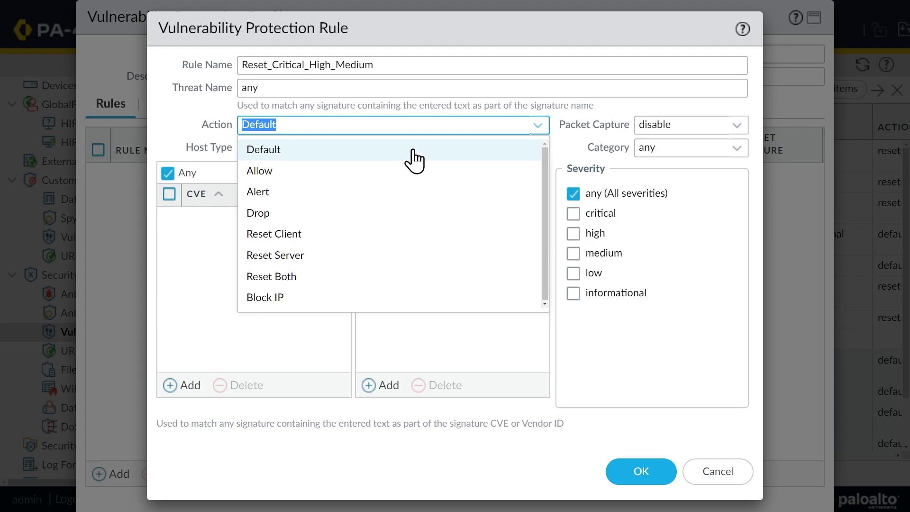
{"action": "left_click", "coordinate": [301, 279]}
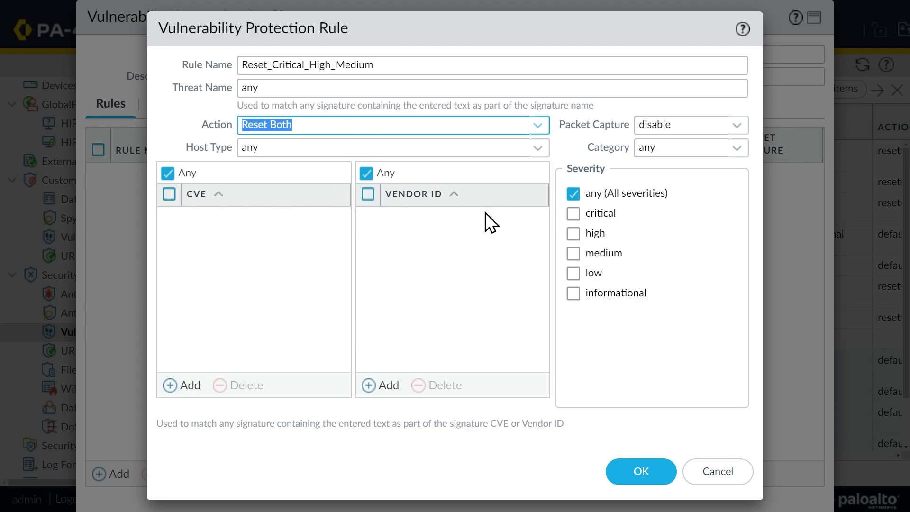
{"action": "left_click", "coordinate": [739, 127]}
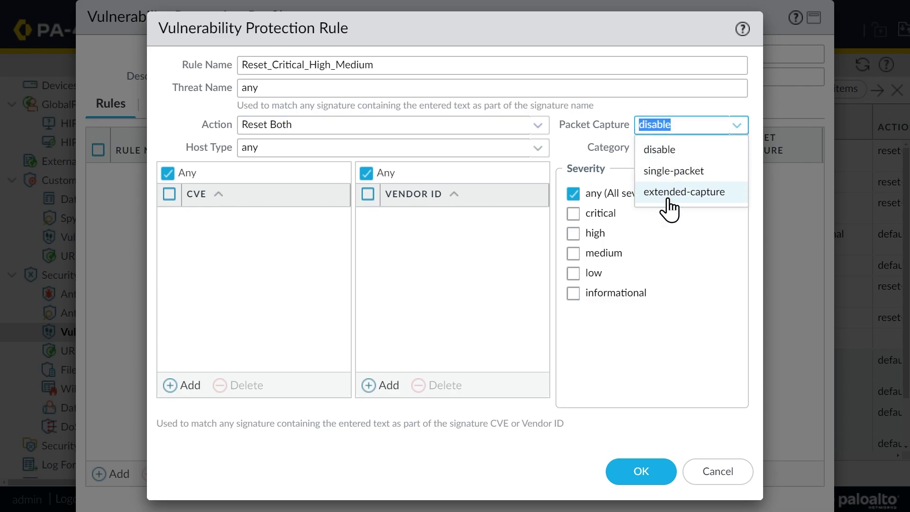
{"action": "left_click", "coordinate": [665, 194]}
Step: Keep category any, select critical, high and medium severities, and save the rule
{"action": "left_click", "coordinate": [726, 148]}
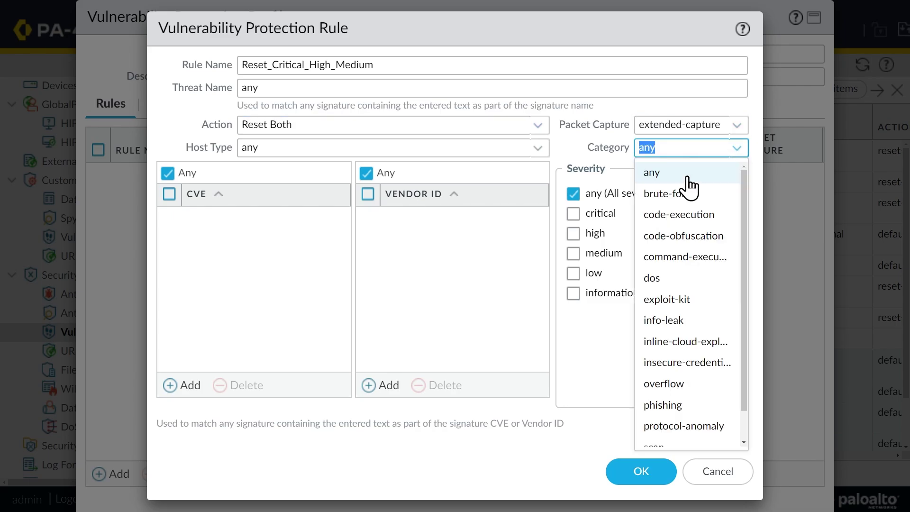
{"action": "scroll", "coordinate": [697, 247], "scroll_direction": "down", "scroll_amount": 1}
{"action": "scroll", "coordinate": [640, 265], "scroll_direction": "up", "scroll_amount": 2}
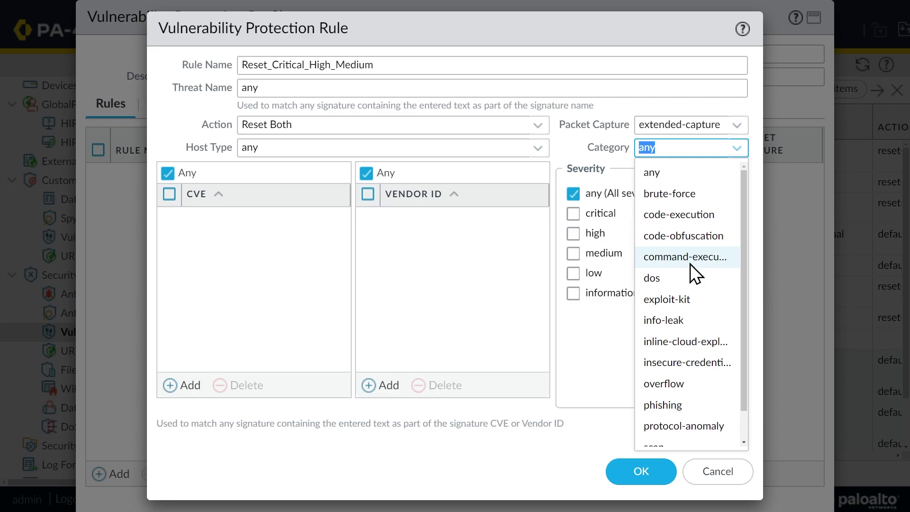
{"action": "left_click", "coordinate": [417, 254]}
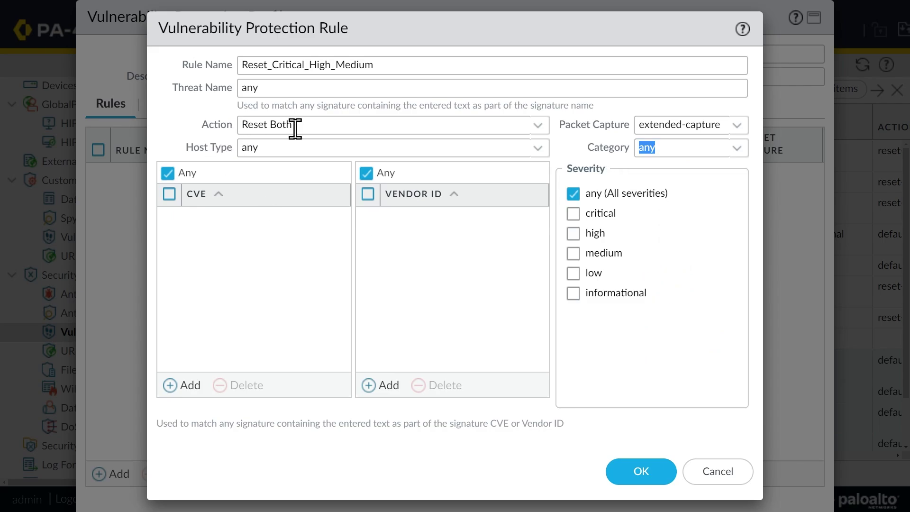
{"action": "left_click", "coordinate": [574, 214]}
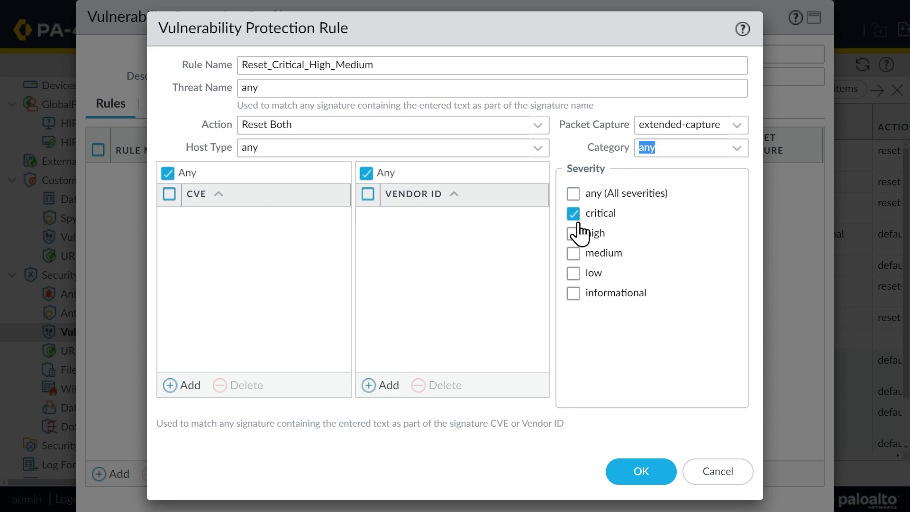
{"action": "left_click", "coordinate": [574, 234]}
{"action": "left_click", "coordinate": [575, 254]}
{"action": "left_click_drag", "start_coordinate": [374, 64], "coordinate": [230, 67]}
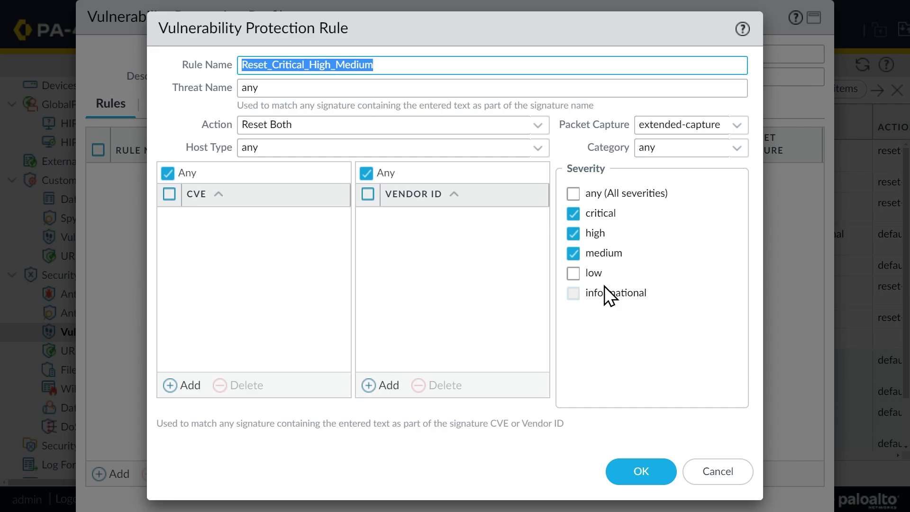
{"action": "left_click", "coordinate": [638, 473]}
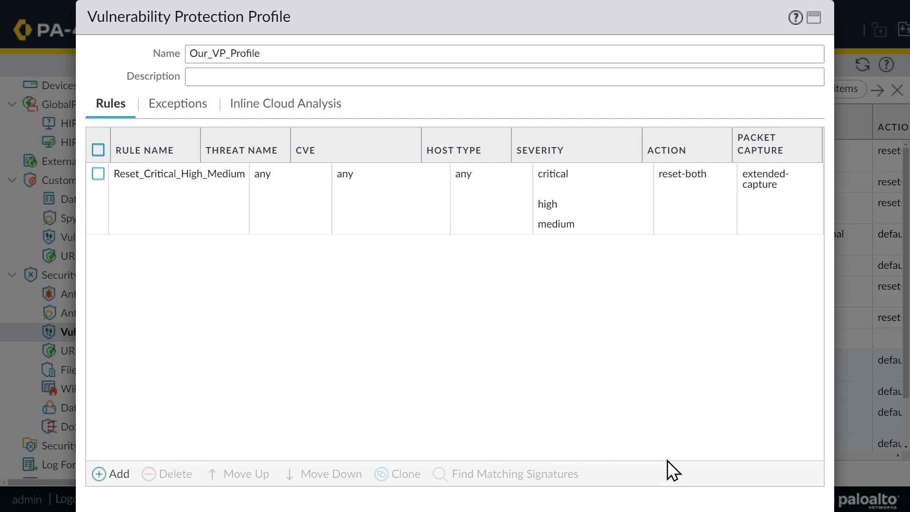
Step: Search the signature exceptions for 'SQL Injection' and enable HTTP SQL Injection Attempt
{"action": "left_click", "coordinate": [169, 117]}
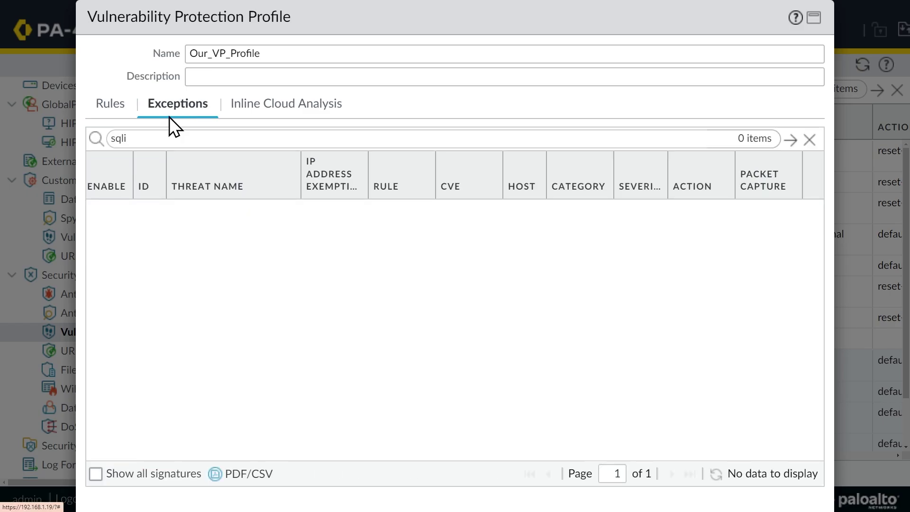
{"action": "left_click", "coordinate": [96, 473]}
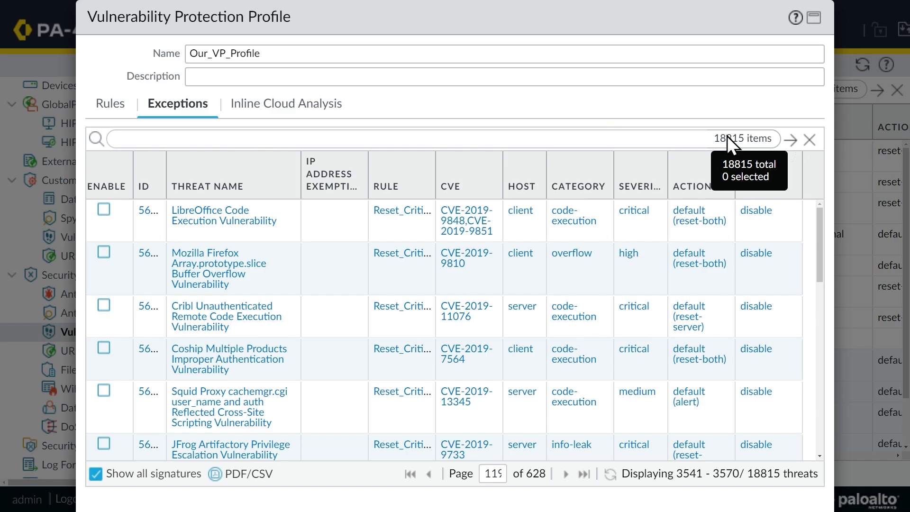
{"action": "left_click", "coordinate": [477, 135]}
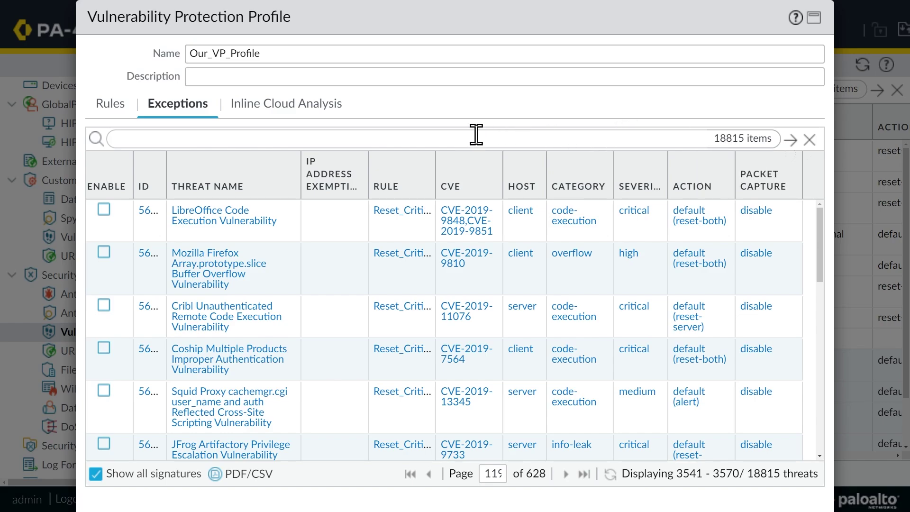
{"action": "type", "text": "SQL"}
{"action": "key", "text": "Return"}
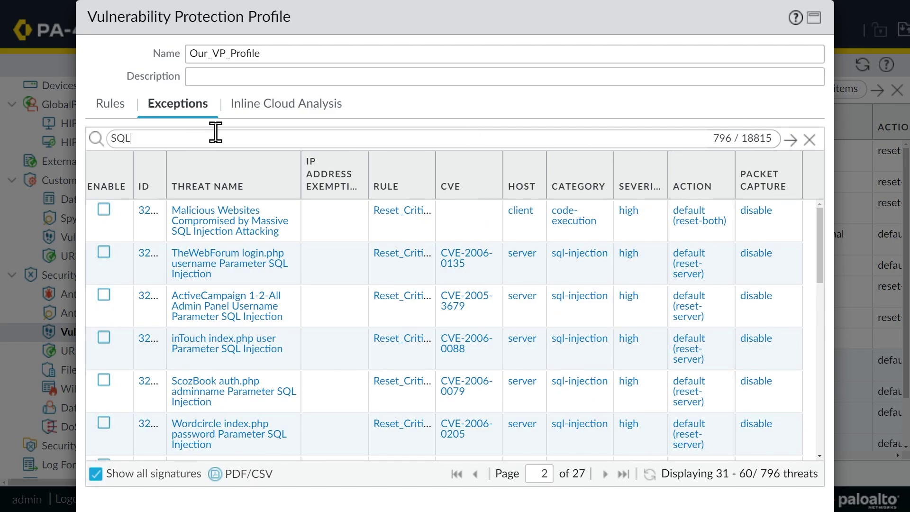
{"action": "type", "text": "Injection"}
{"action": "key", "text": "Return"}
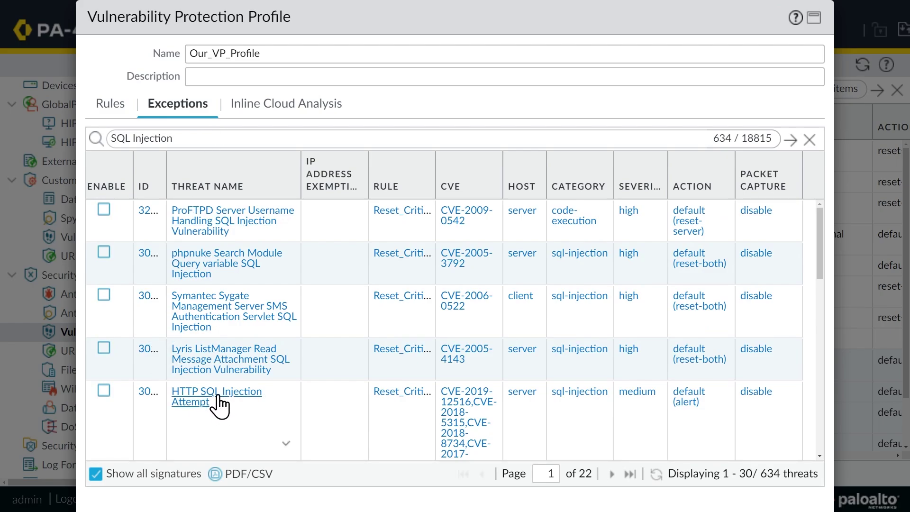
{"action": "left_click", "coordinate": [256, 341]}
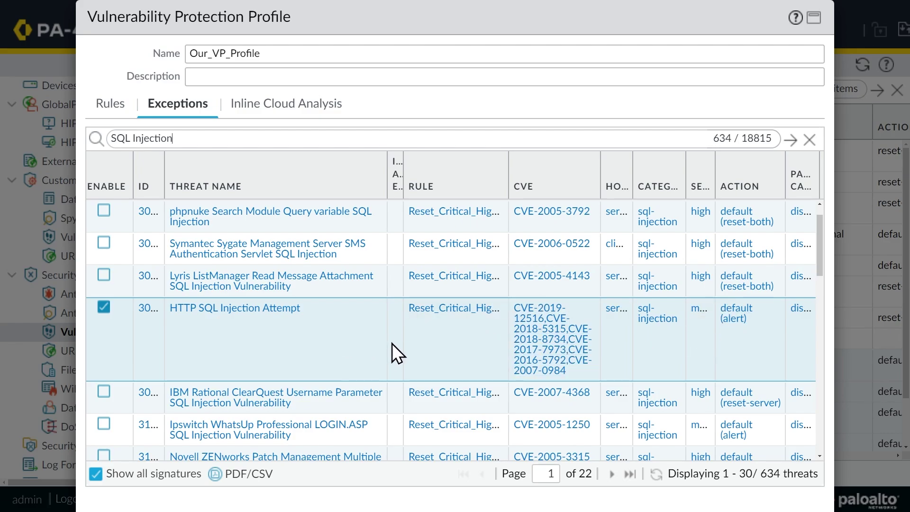
Step: Clear the search filter, return to the Rules tab, and save Our_VP_Profile
{"action": "key", "text": "ctrl+a"}
{"action": "key", "text": "BackSpace"}
{"action": "key", "text": "Return"}
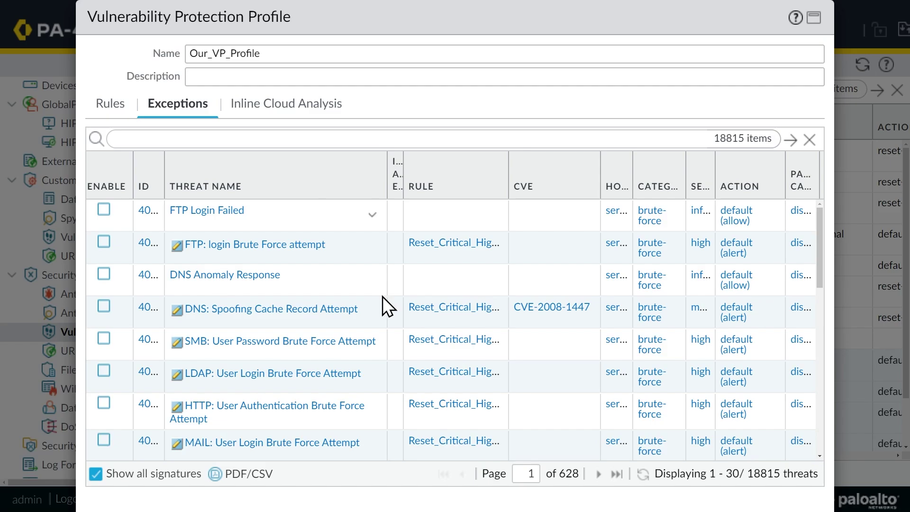
{"action": "left_click", "coordinate": [108, 105]}
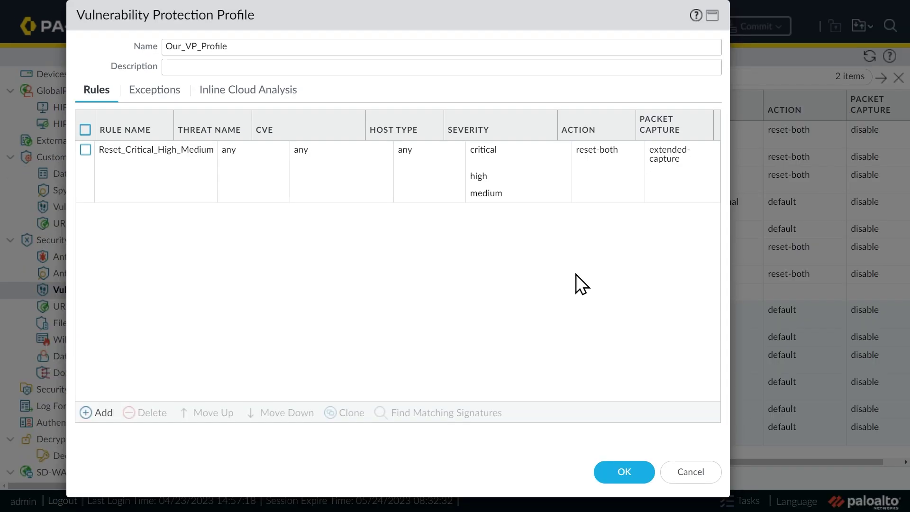
{"action": "left_click", "coordinate": [623, 474]}
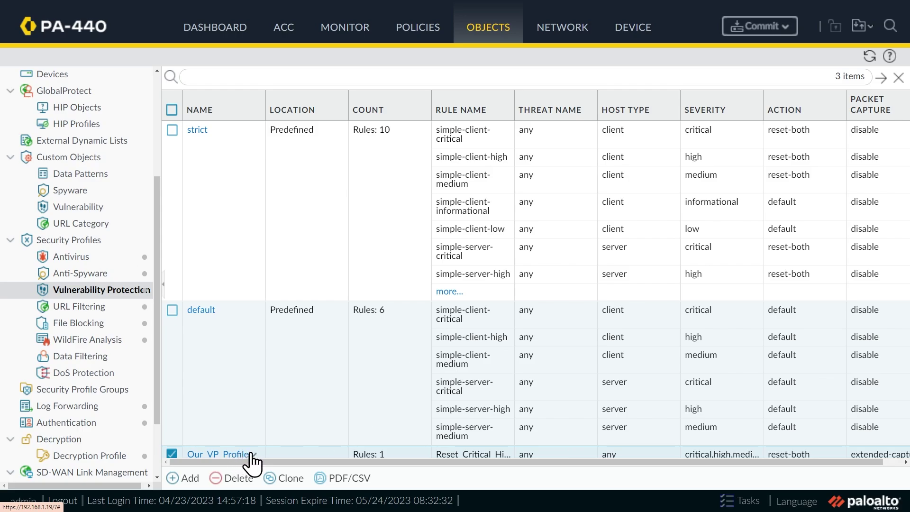
Step: Set rule Inside_to_Outside's profile type to Profiles with Vulnerability Protection Our_VP_Profile
{"action": "left_click", "coordinate": [422, 39]}
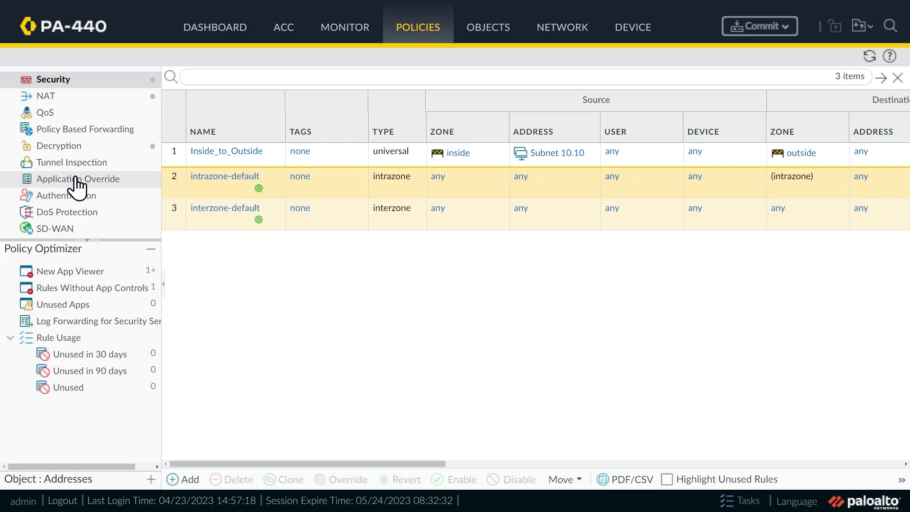
{"action": "left_click", "coordinate": [226, 151]}
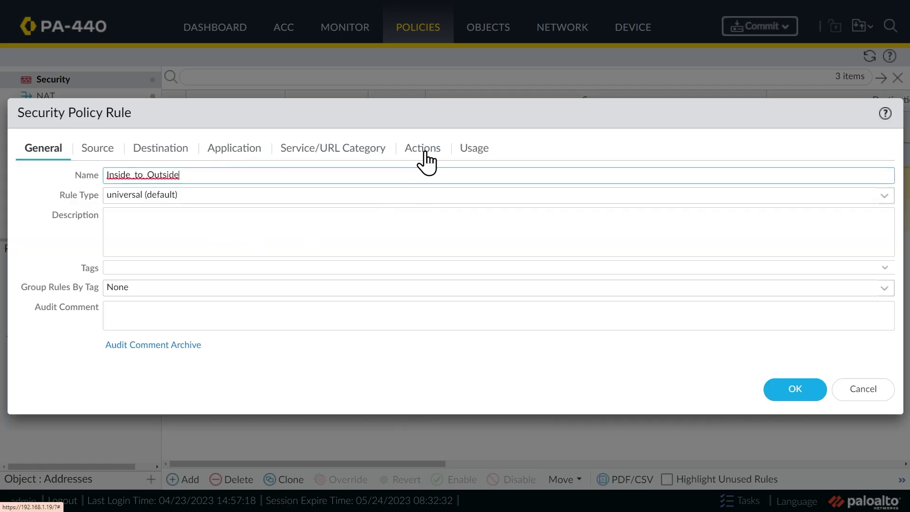
{"action": "left_click", "coordinate": [423, 150]}
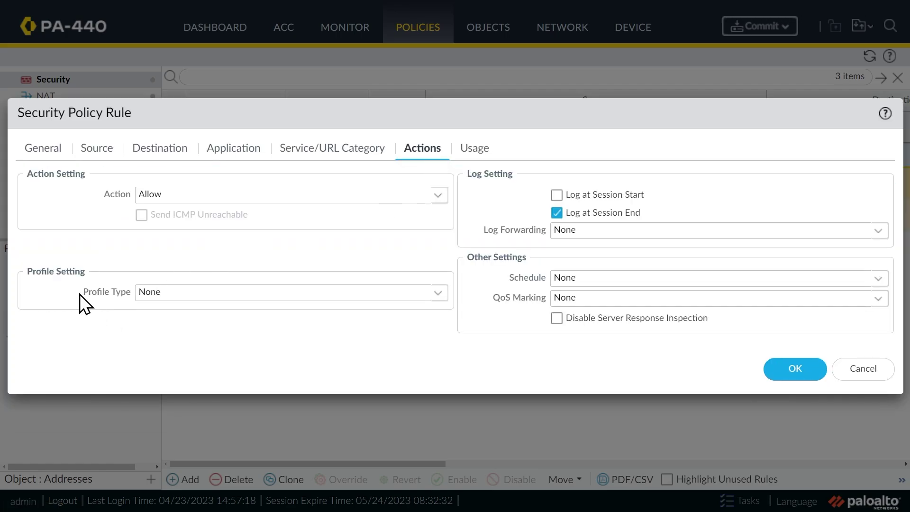
{"action": "left_click", "coordinate": [437, 293]}
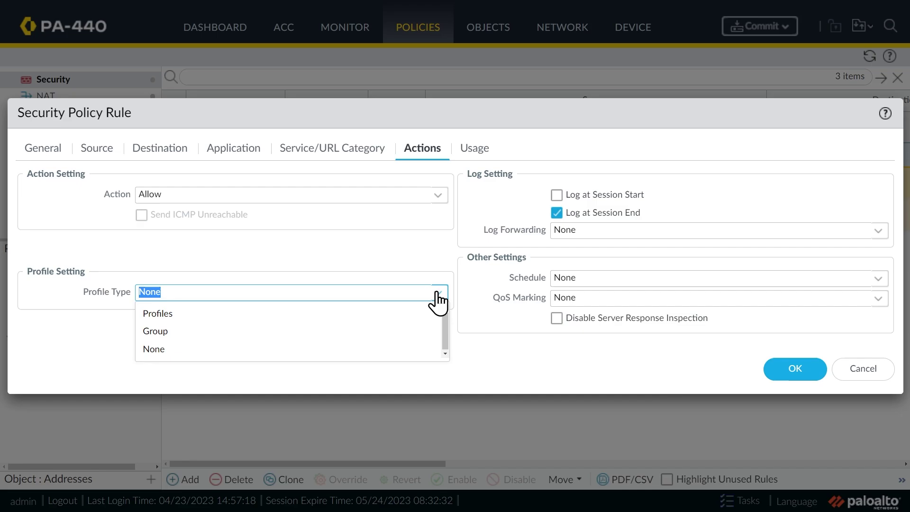
{"action": "left_click", "coordinate": [219, 314]}
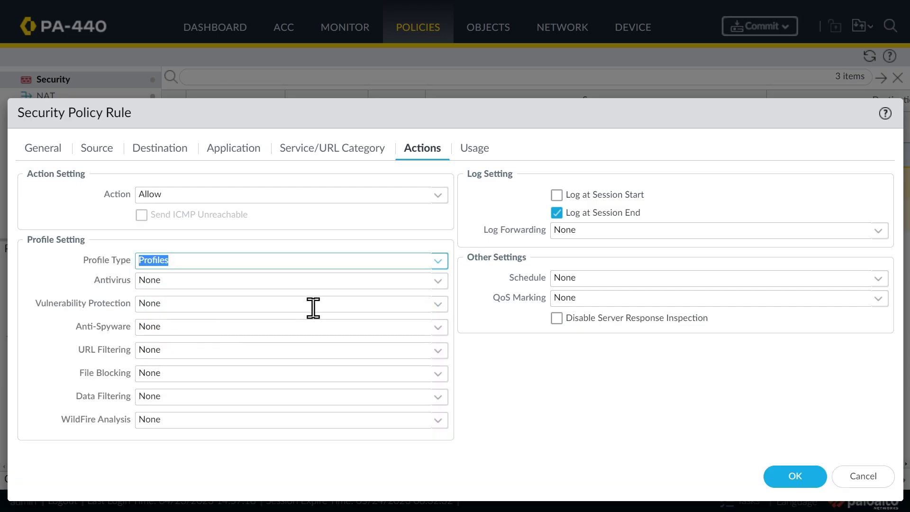
{"action": "left_click", "coordinate": [438, 306]}
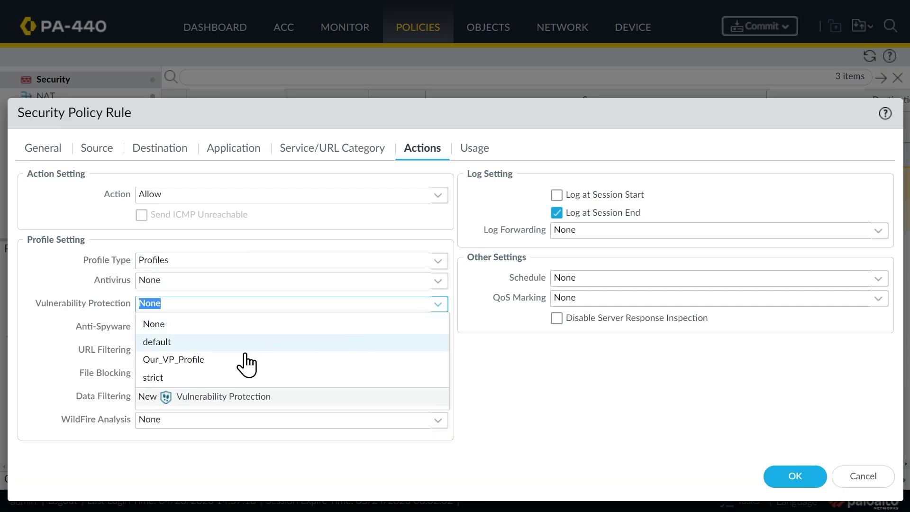
{"action": "left_click", "coordinate": [224, 361]}
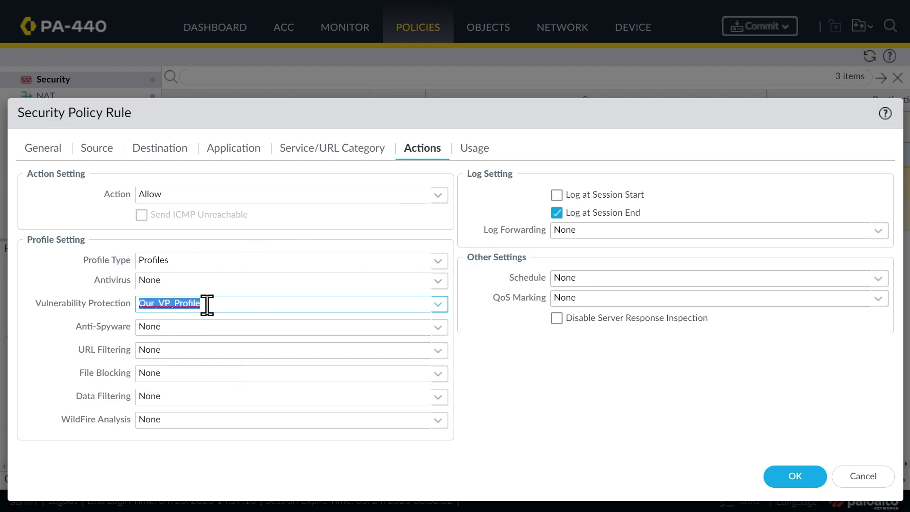
{"action": "left_click", "coordinate": [802, 471]}
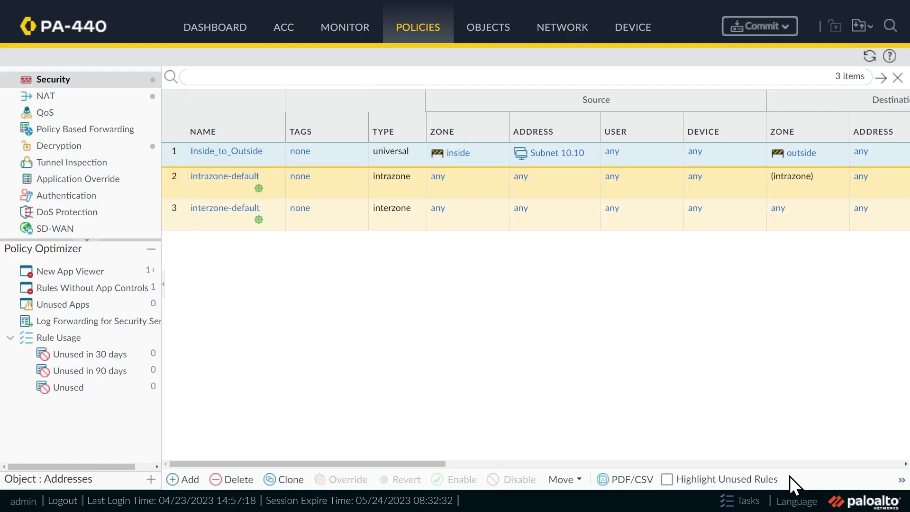
Step: Preview the pending commit diff showing Our_VP_Profile added, then close the diff window
{"action": "left_click", "coordinate": [763, 27]}
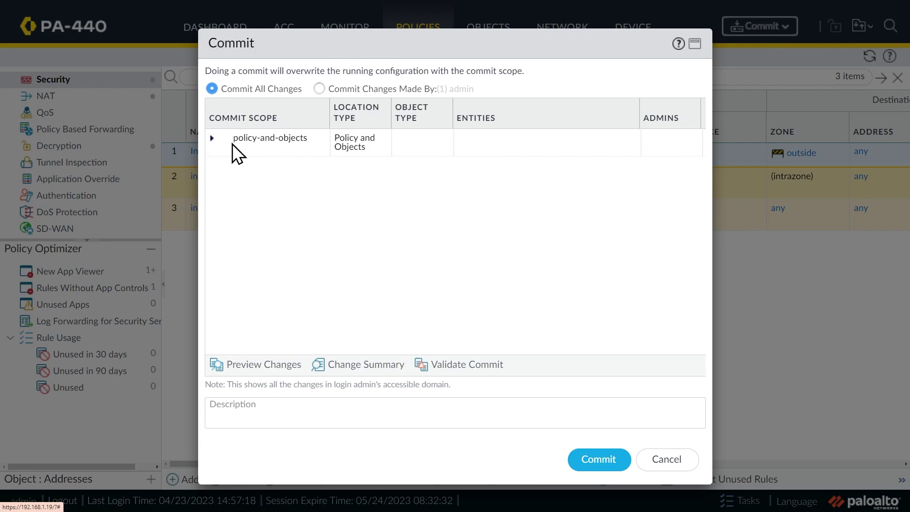
{"action": "left_click", "coordinate": [249, 365]}
{"action": "left_click", "coordinate": [510, 293]}
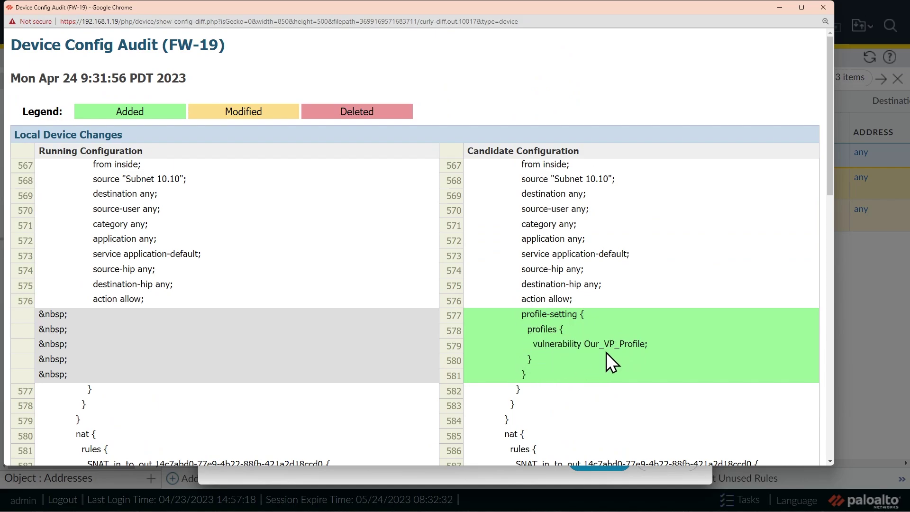
{"action": "scroll", "coordinate": [622, 354], "scroll_direction": "down", "scroll_amount": 9}
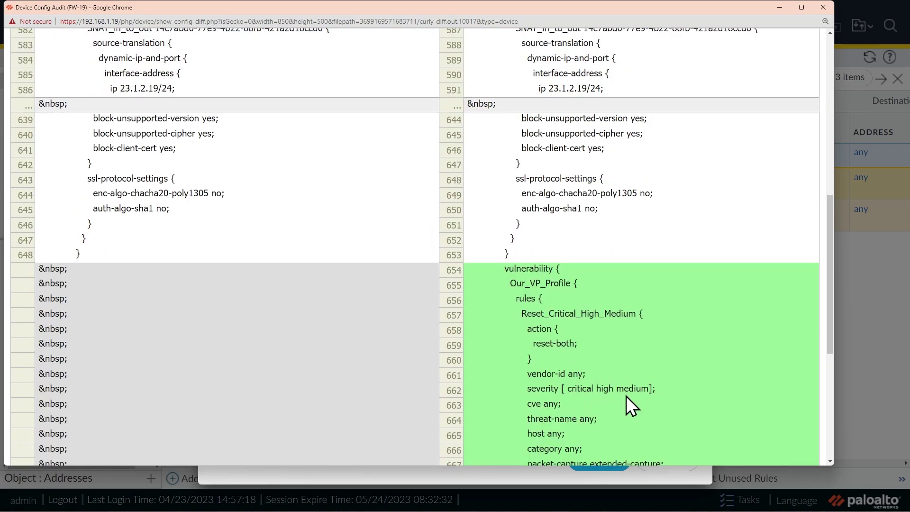
{"action": "scroll", "coordinate": [620, 387], "scroll_direction": "up", "scroll_amount": 9}
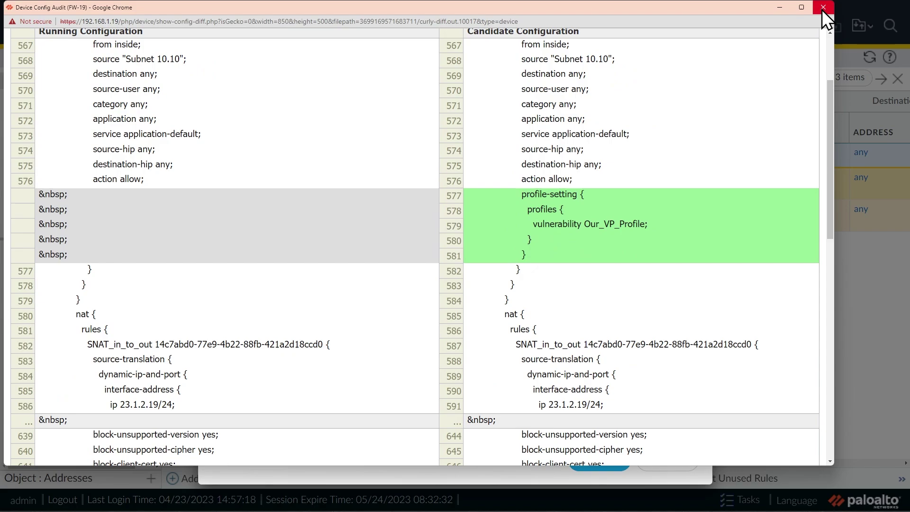
{"action": "left_click", "coordinate": [823, 7]}
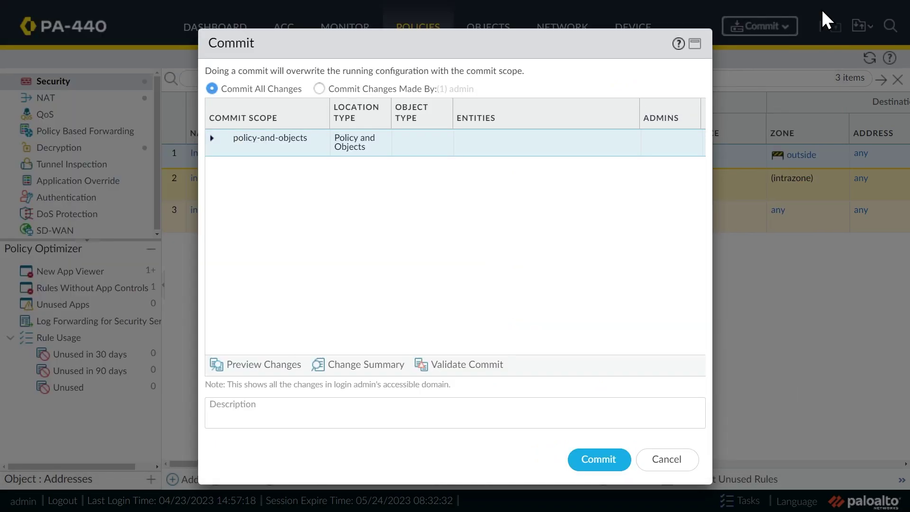
Step: Commit all changes to the firewall and dismiss the successful commit report
{"action": "left_click", "coordinate": [601, 463]}
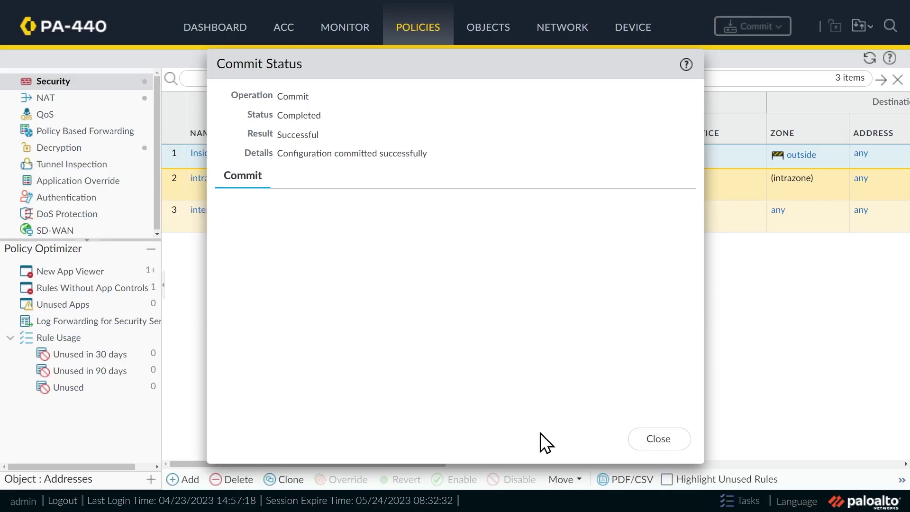
{"action": "left_click", "coordinate": [673, 441]}
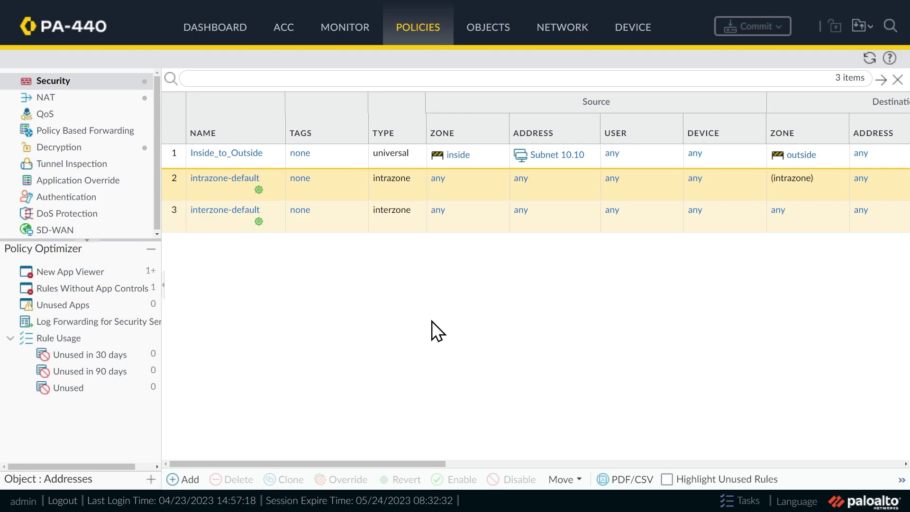
Step: Show the Threat log with 10 Seconds auto-refresh and move the client VM console right
{"action": "left_click", "coordinate": [343, 28]}
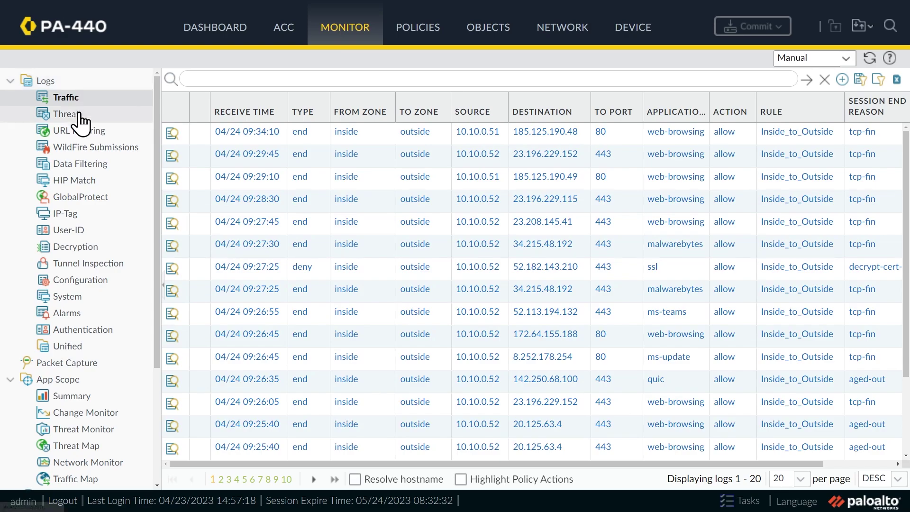
{"action": "left_click", "coordinate": [76, 116]}
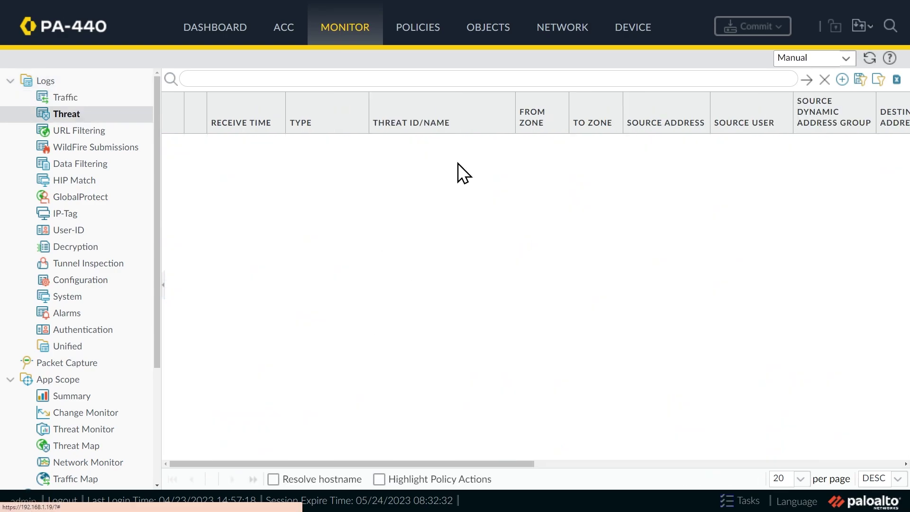
{"action": "left_click", "coordinate": [847, 59]}
{"action": "left_click", "coordinate": [816, 80]}
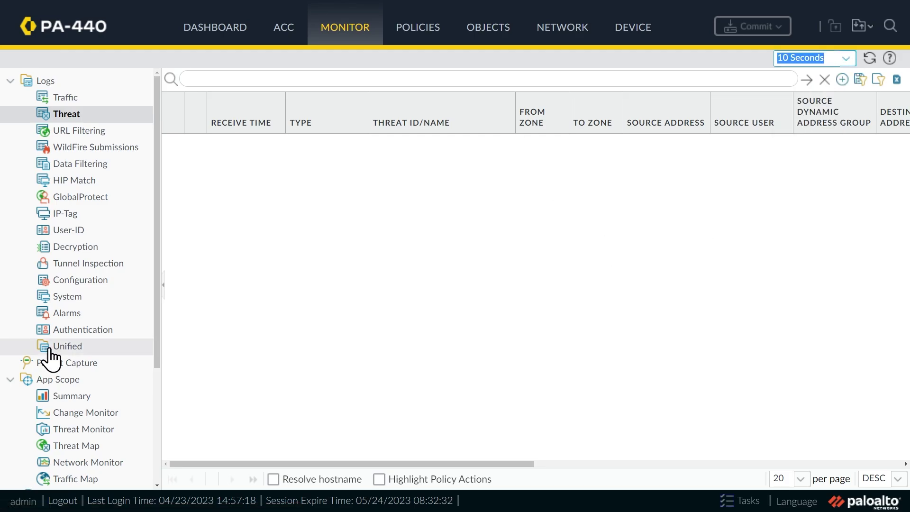
{"action": "key", "text": "alt+Tab"}
{"action": "left_click_drag", "start_coordinate": [470, 149], "coordinate": [645, 96]}
Step: In the client VM's Chrome, load the Test Bank Site (demo.testfire.net) and go to ONLINE BANKING LOGIN
{"action": "left_click", "coordinate": [619, 446]}
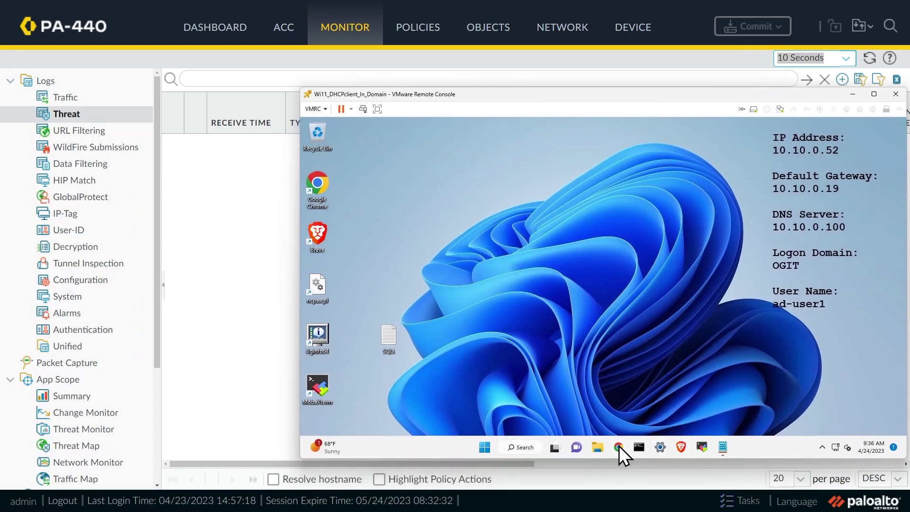
{"action": "left_click", "coordinate": [463, 159]}
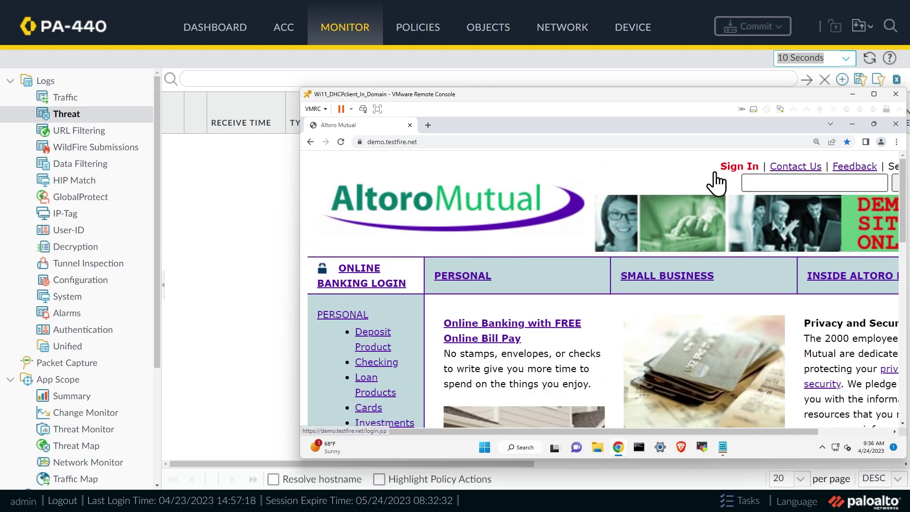
{"action": "left_click", "coordinate": [380, 283]}
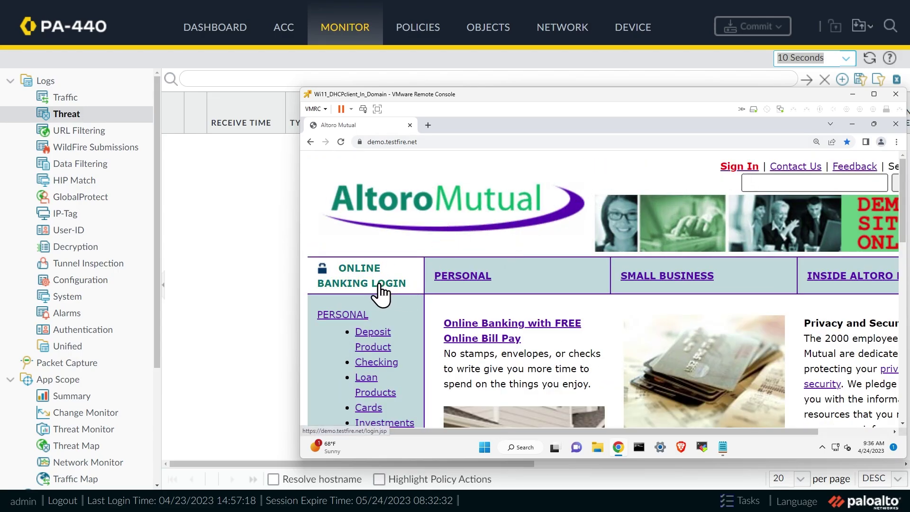
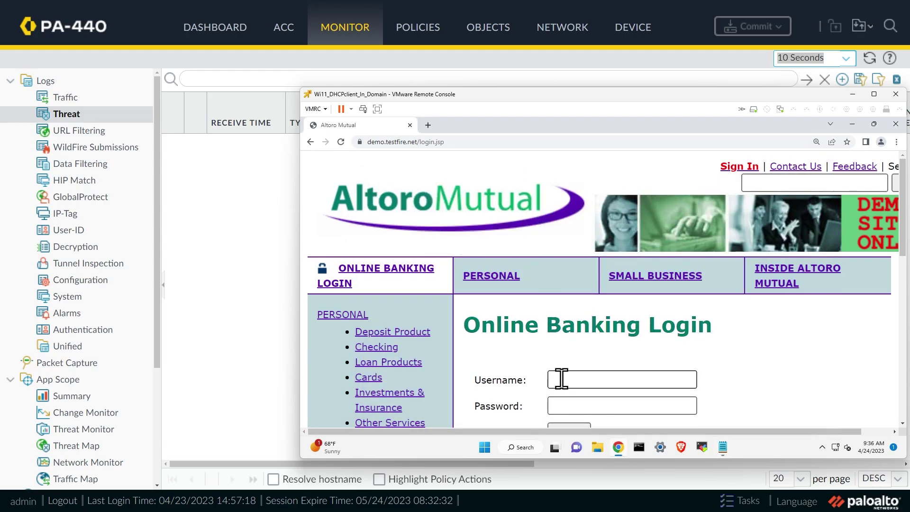
Step: Bring up the paste menu on the Altoro Mutual Username field for the ' or '1'='1 string
{"action": "right_click", "coordinate": [562, 379]}
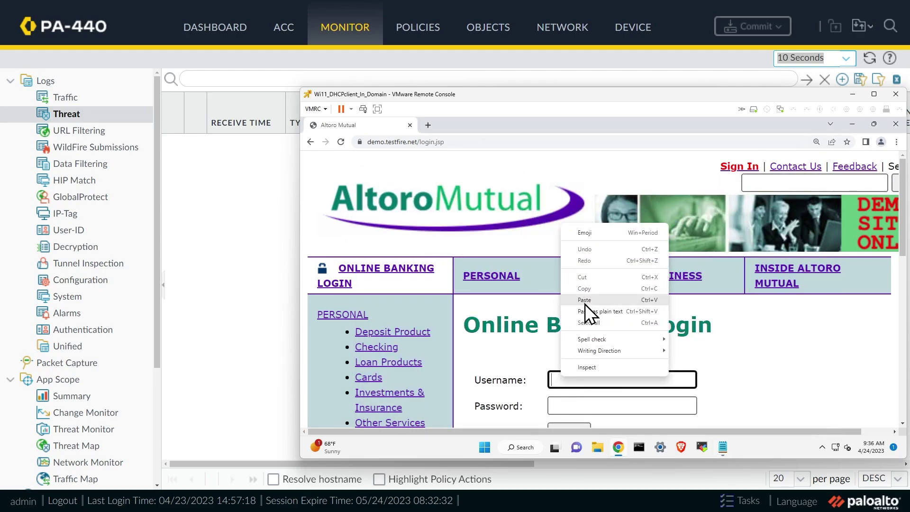
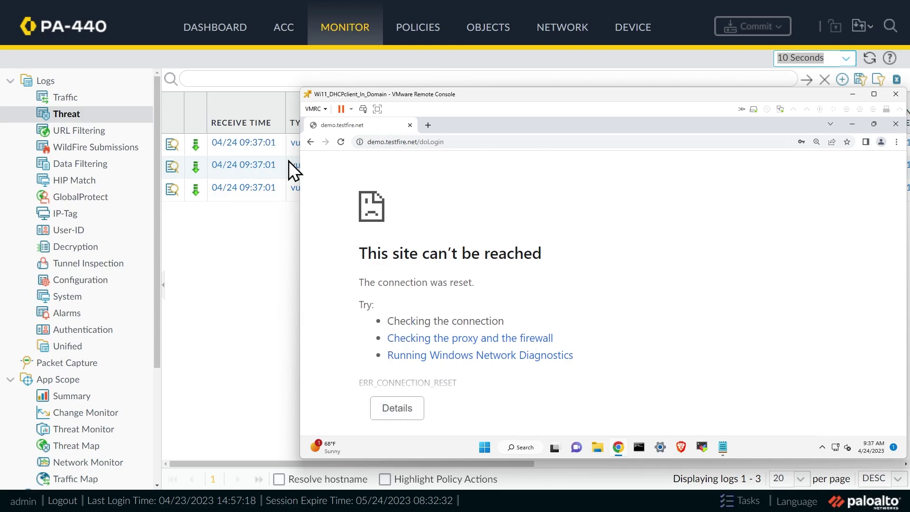
Step: Bring the PA-440 Threat log with the three HTTP SQL Injection Attempt entries to the front
{"action": "left_click", "coordinate": [231, 265]}
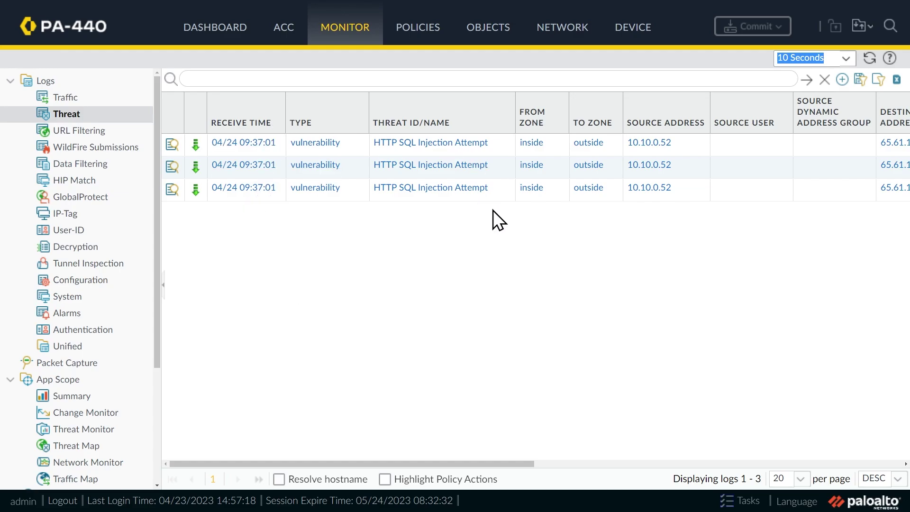
{"action": "left_click", "coordinate": [172, 145]}
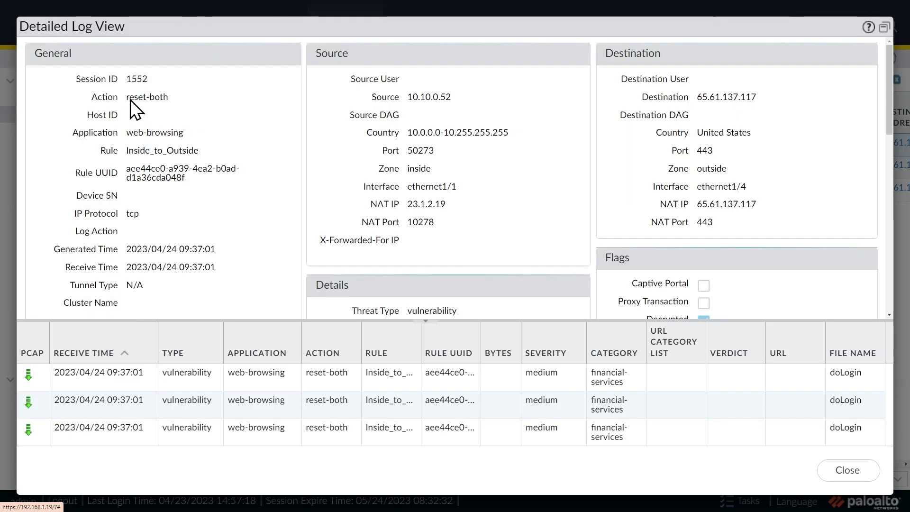
{"action": "left_click_drag", "start_coordinate": [142, 102], "coordinate": [172, 102]}
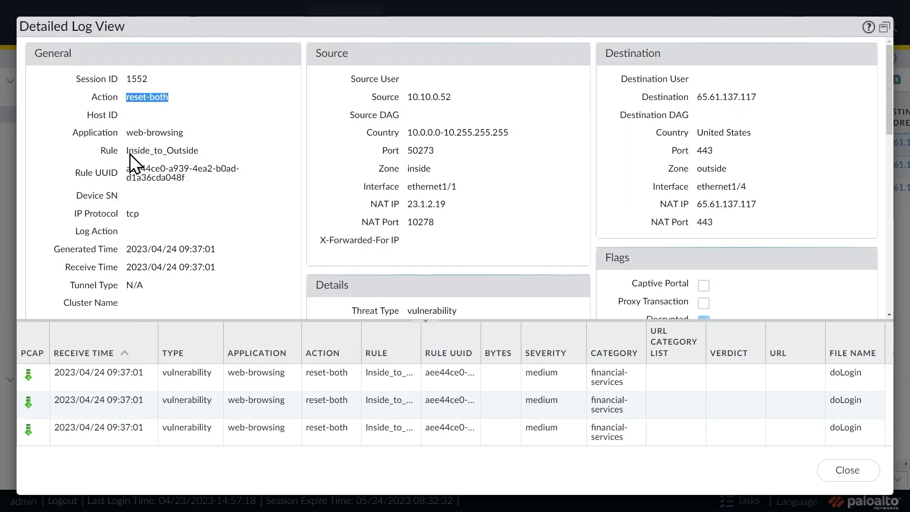
{"action": "left_click_drag", "start_coordinate": [131, 153], "coordinate": [199, 154]}
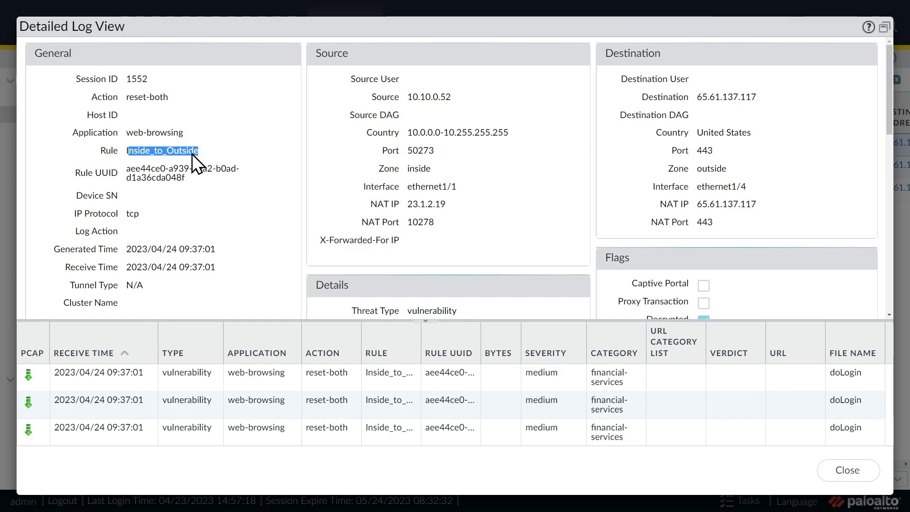
{"action": "scroll", "coordinate": [450, 179], "scroll_direction": "down", "scroll_amount": 5}
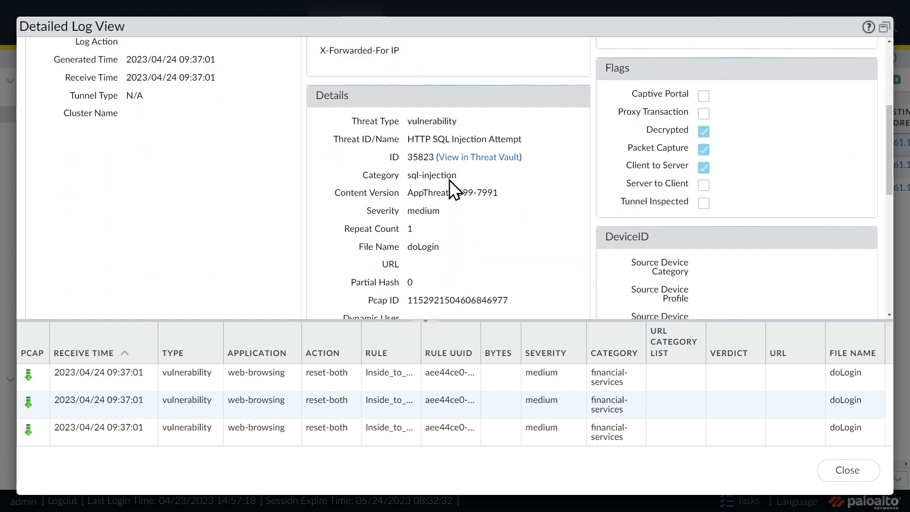